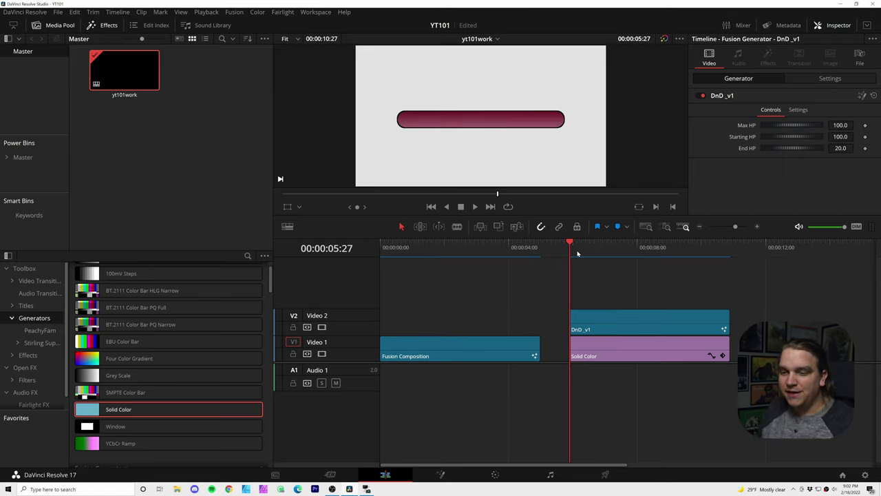
# Play back the timeline and the numbered hexagon clip from the start.
pyautogui.press('space')
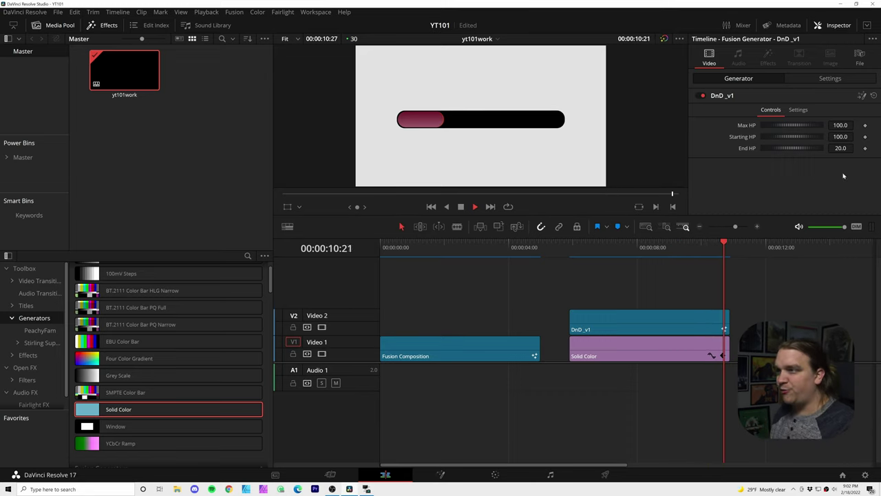
pyautogui.click(683, 246)
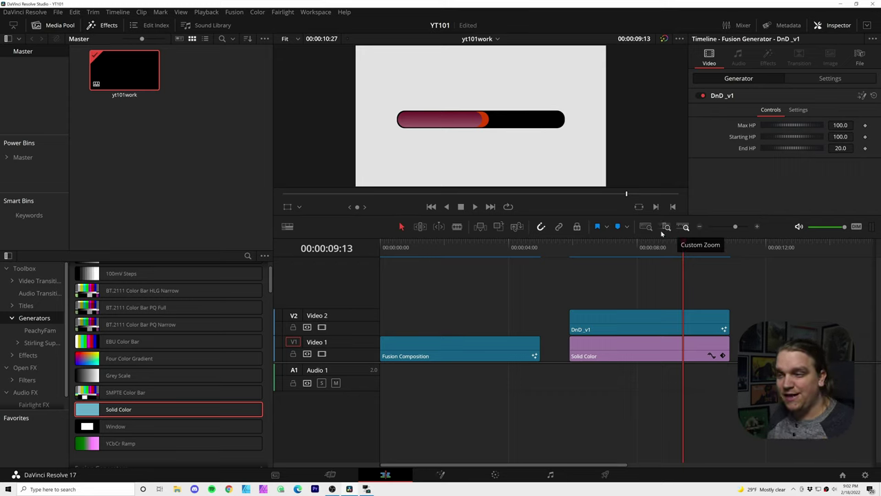
pyautogui.click(475, 250)
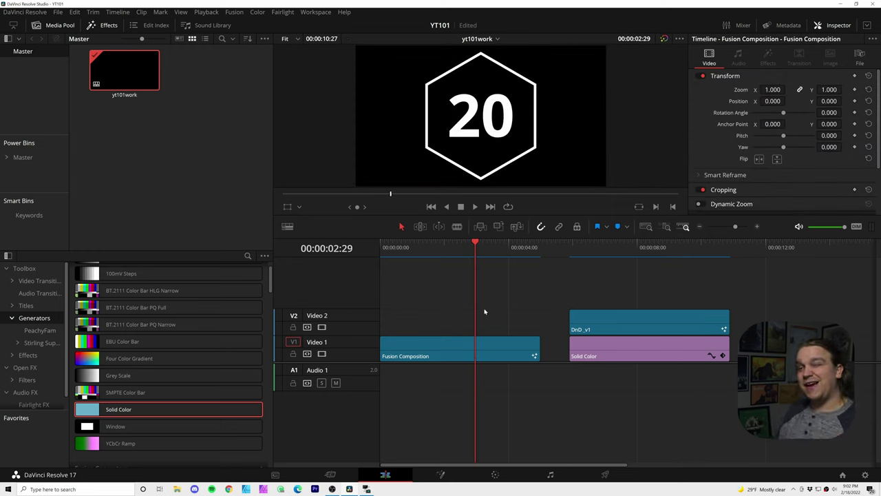
pyautogui.press('Home')
pyautogui.press('space')
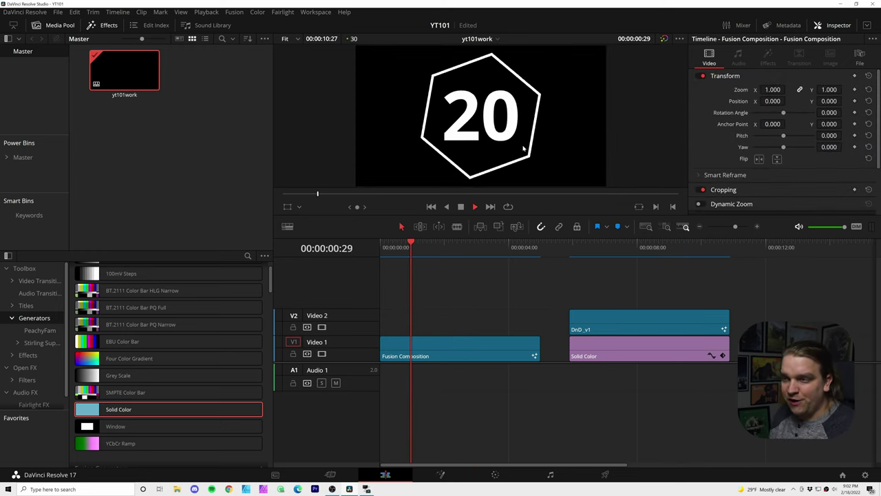
pyautogui.press('space')
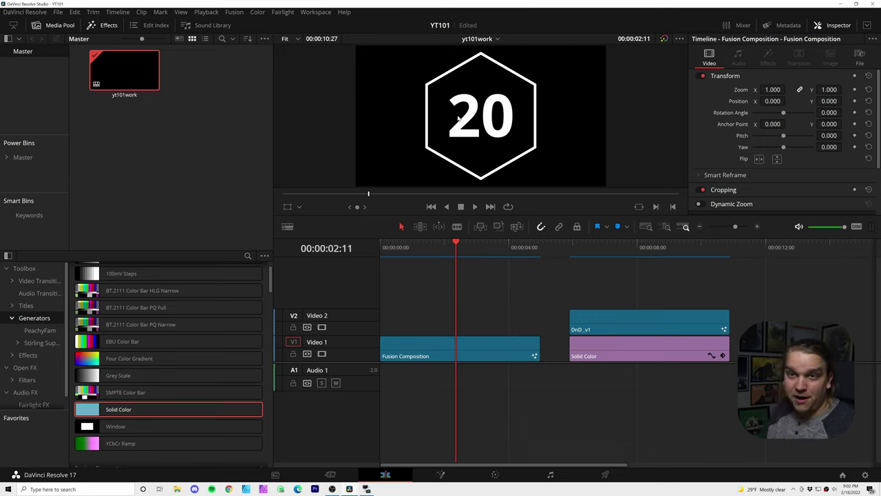
pyautogui.press('Home')
pyautogui.press('space')
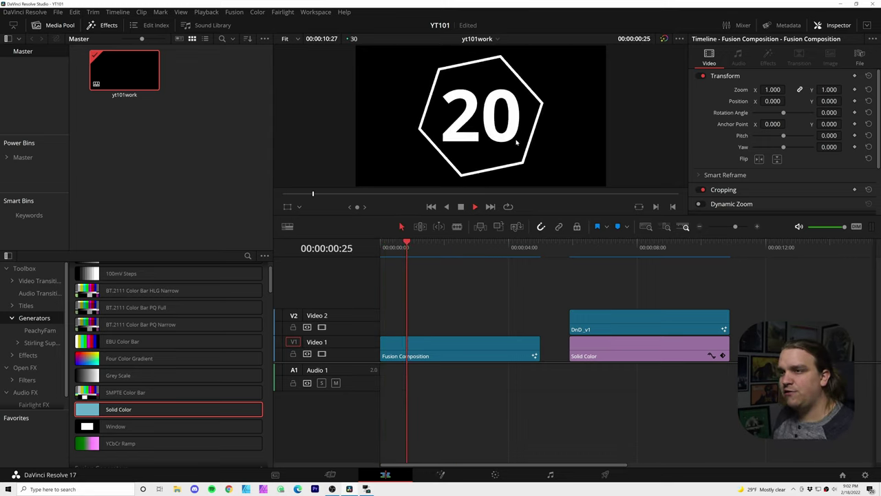
# Replay the hexagon clip, then drop a Fusion Composition onto Video 1 right after it.
pyautogui.click(417, 246)
pyautogui.press('Home')
pyautogui.press('space')
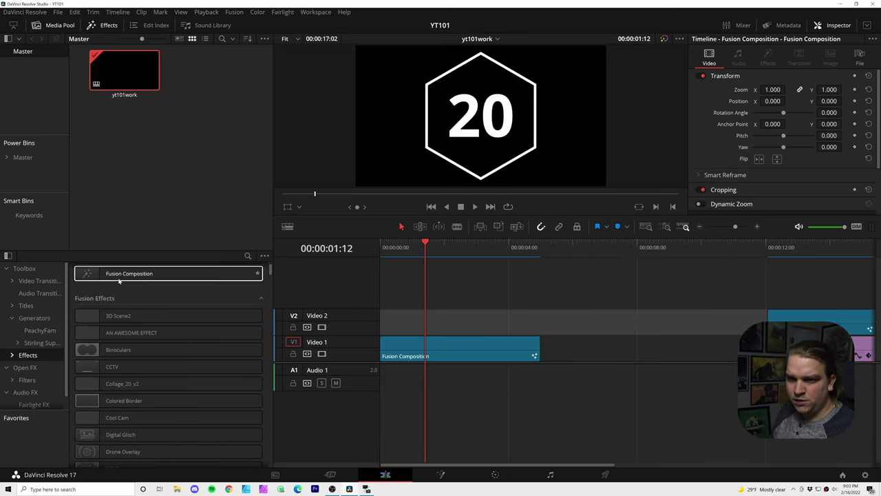
pyautogui.moveTo(523, 347); pyautogui.dragTo(574, 363)
# Open the new composition in Fusion, add a Text+ node, and connect Text1 to MediaOut1.
pyautogui.click(615, 249)
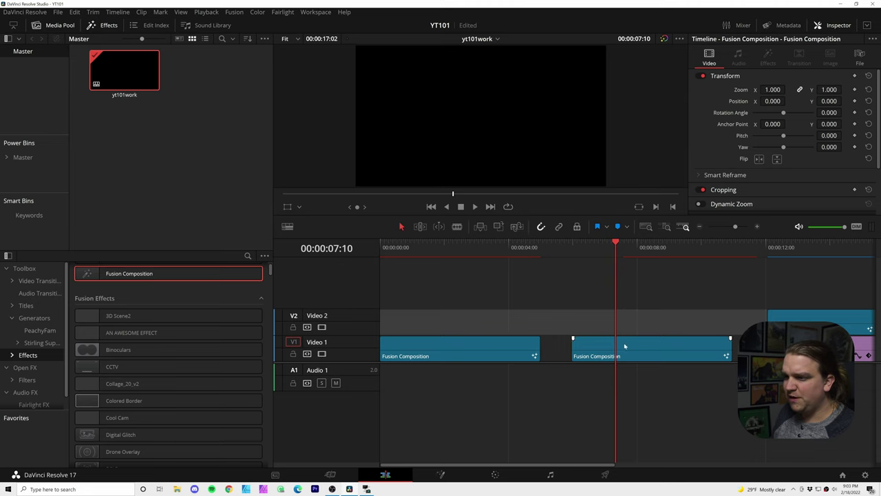
pyautogui.click(442, 475)
pyautogui.hotkey('shift', 'space')
pyautogui.write('text')
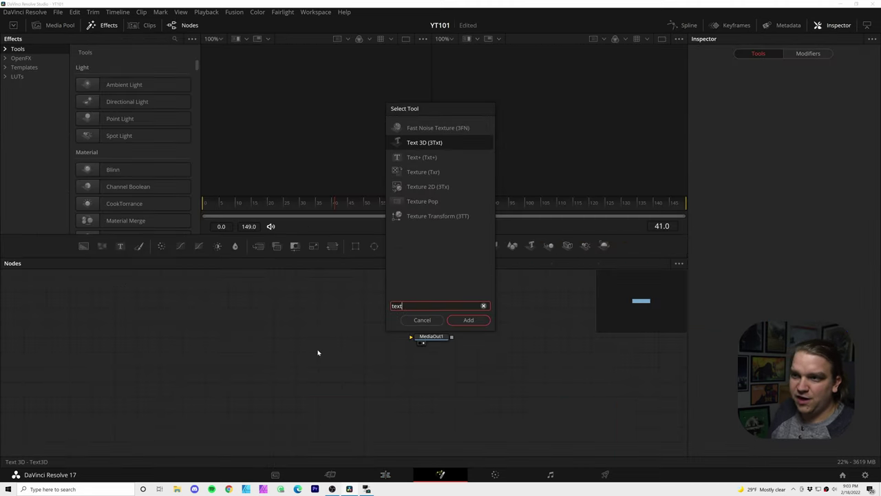
pyautogui.press('Up')
pyautogui.press('Return')
pyautogui.moveTo(338, 352); pyautogui.dragTo(412, 337)
# Enter 20 as Text1's text and attach a TextScramble modifier to the Text field.
pyautogui.write('20')
pyautogui.rightClick(736, 179)
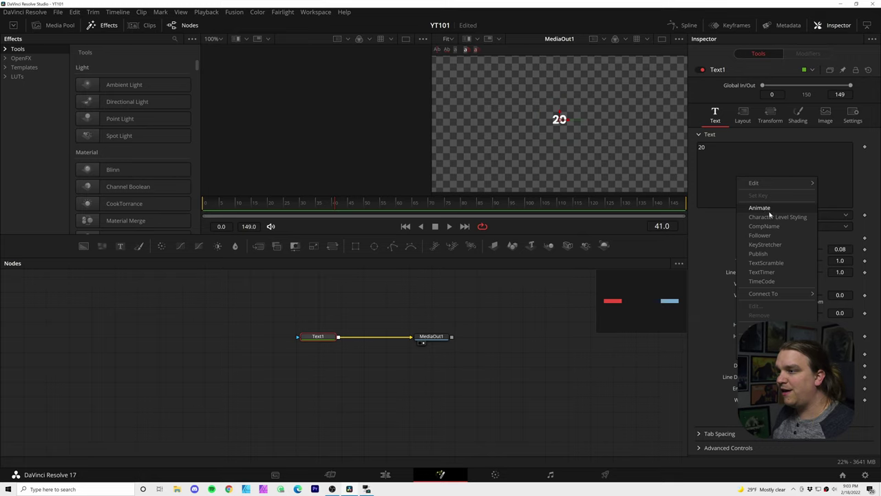
pyautogui.click(772, 263)
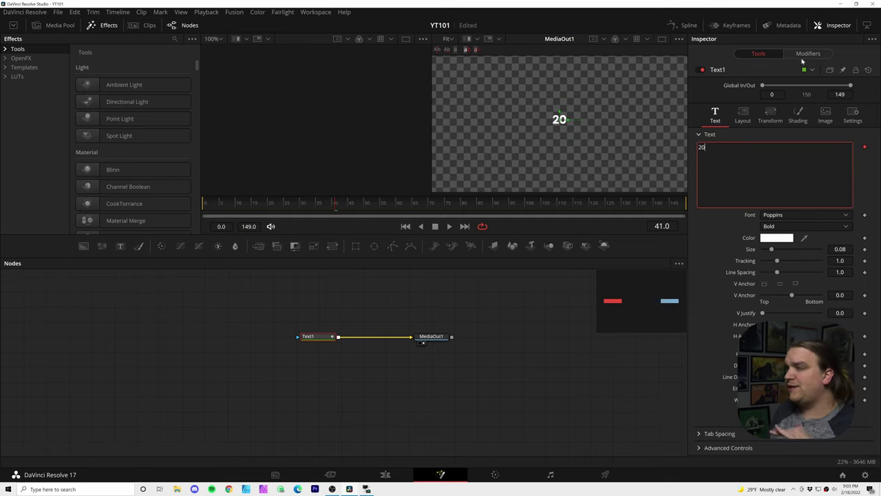
pyautogui.click(807, 55)
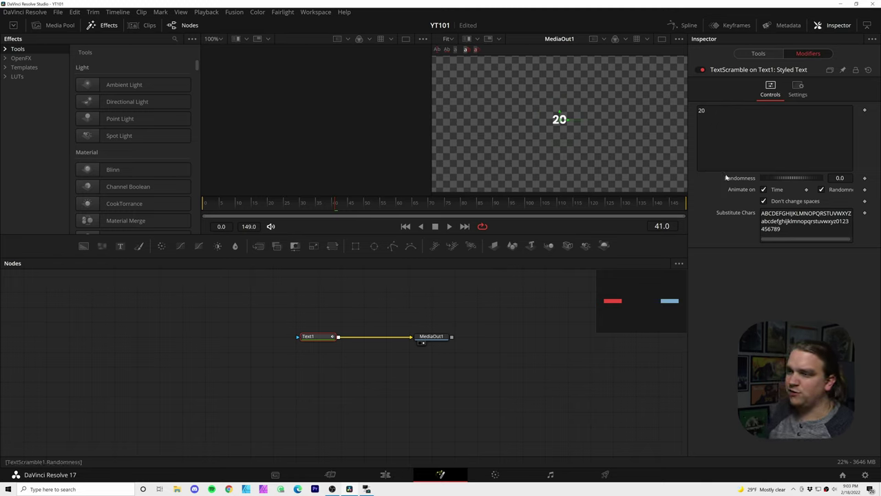
pyautogui.press('space')
pyautogui.moveTo(773, 180); pyautogui.dragTo(791, 181)
pyautogui.press('space')
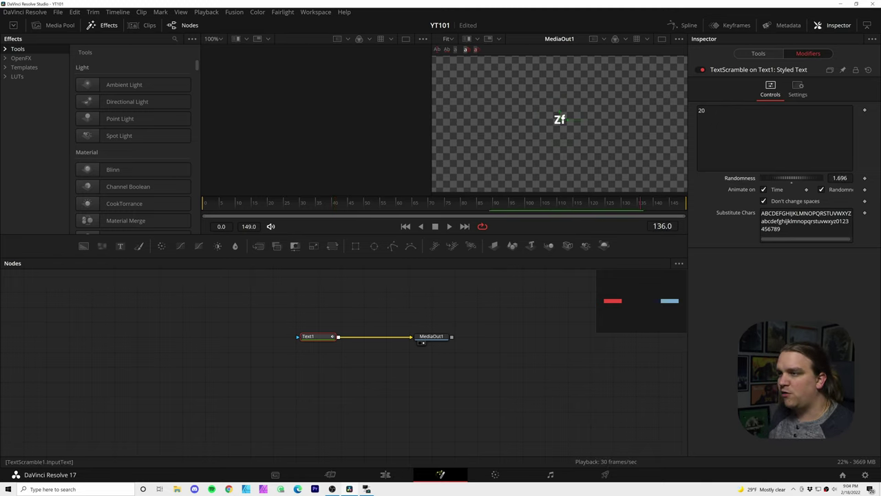
pyautogui.press('space')
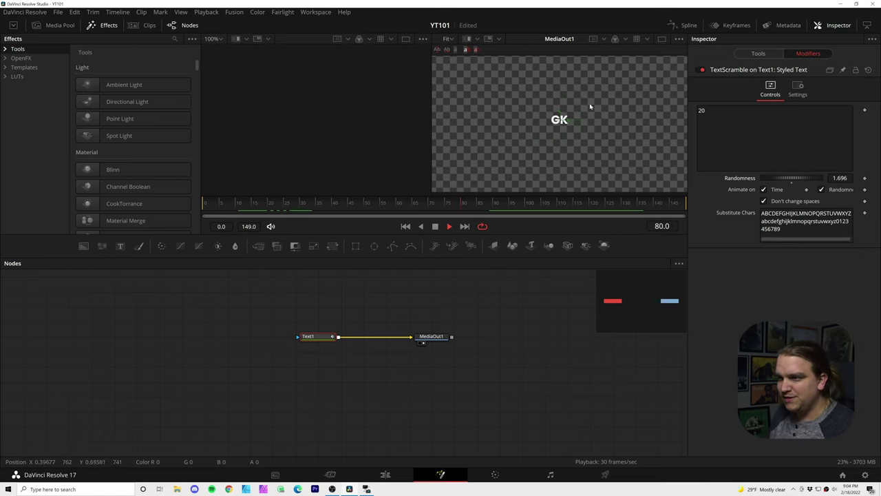
pyautogui.press('space')
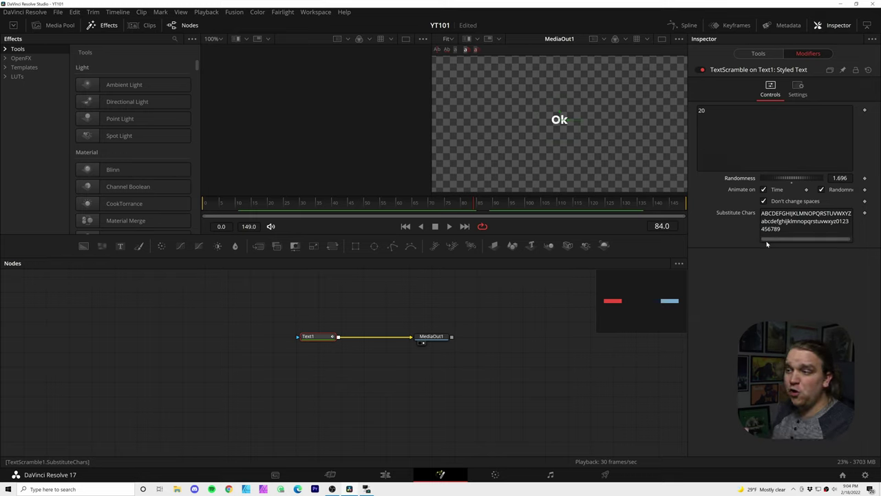
pyautogui.click(801, 221)
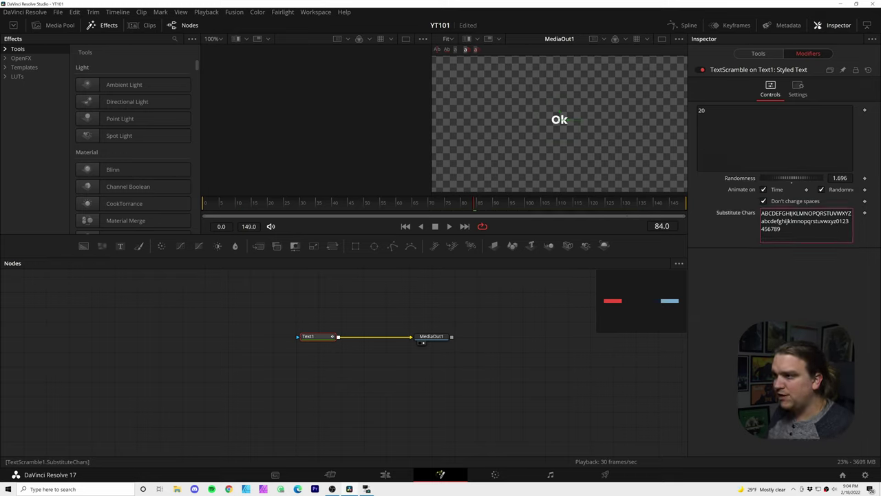
pyautogui.hotkey('ctrl', 'a')
pyautogui.hotkey('ctrl', 'v')
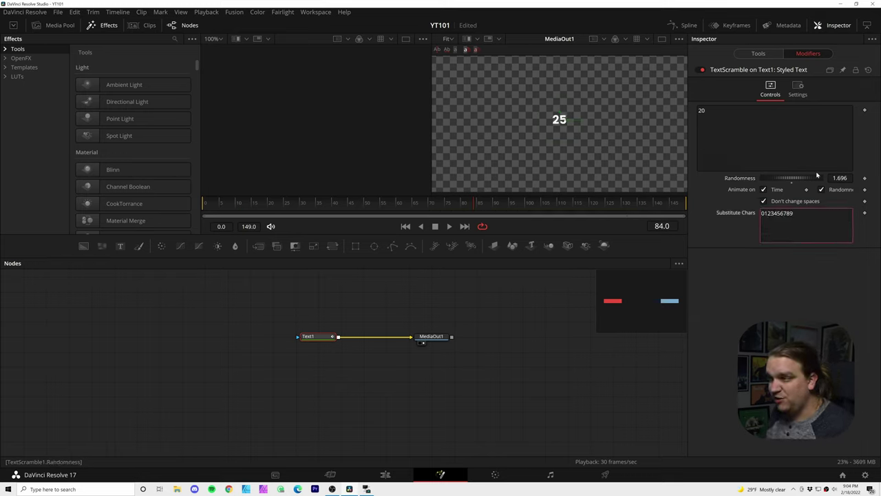
pyautogui.click(514, 285)
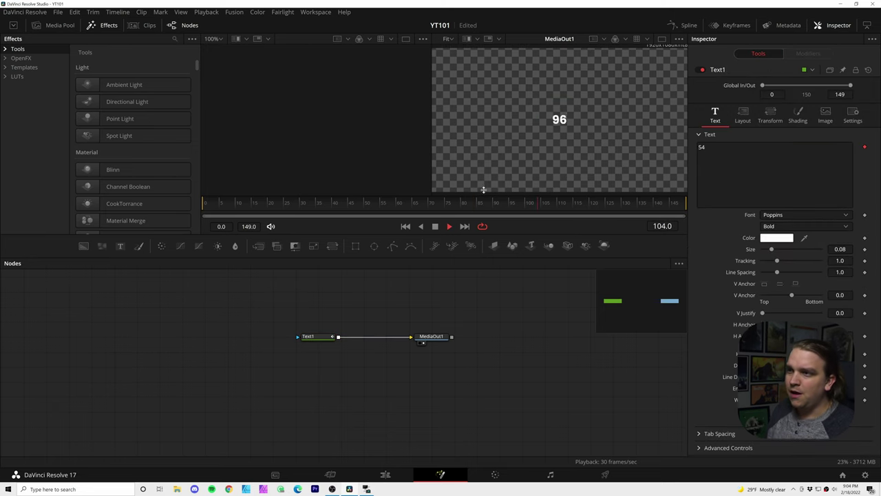
pyautogui.press('space')
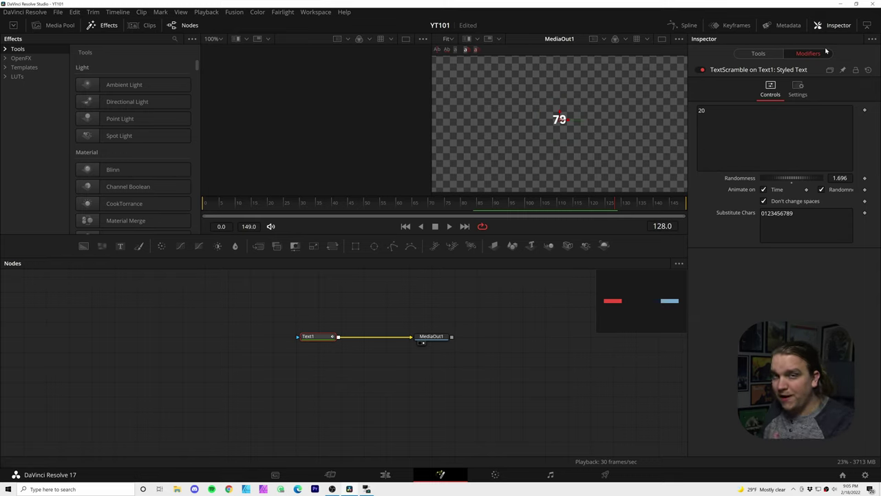
# Add a second Text+ node, Text1_1, above Text1 and show it in the viewer.
pyautogui.click(239, 325)
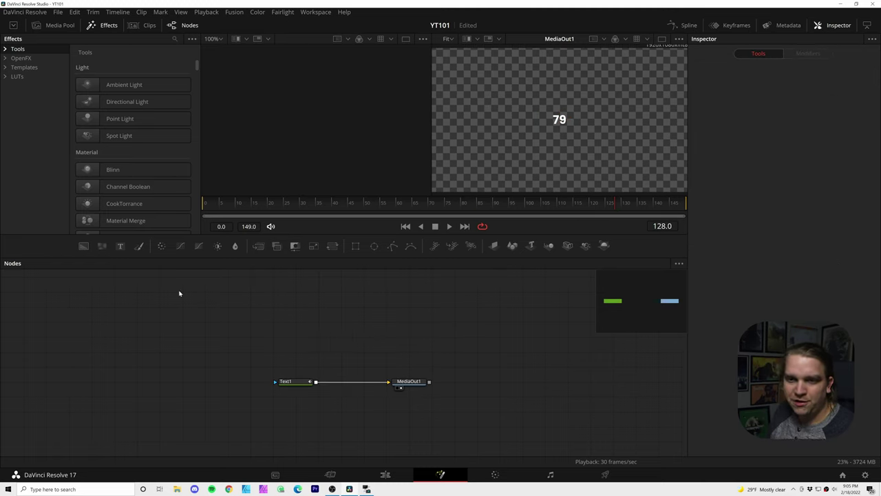
pyautogui.click(120, 246)
pyautogui.moveTo(204, 298); pyautogui.dragTo(306, 334)
pyautogui.press('1')
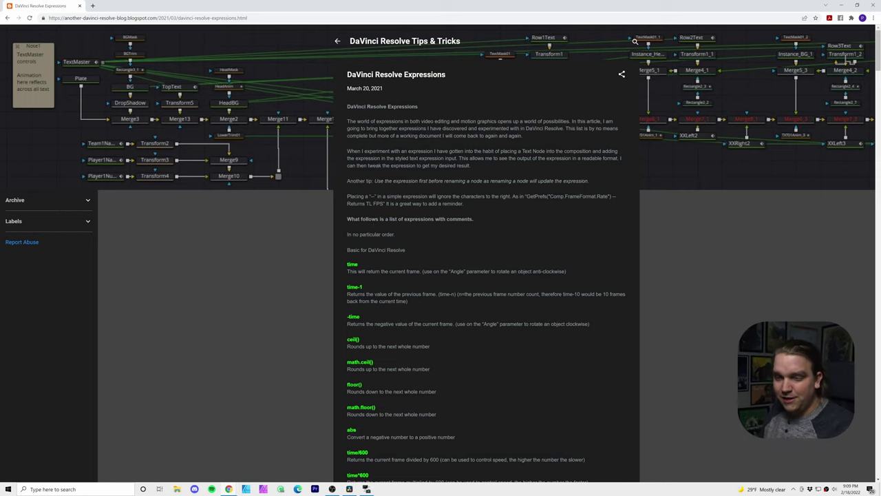
# Find 'rando' on the expressions blog, copy the randomseed(floor(time/6)) expression, and return to Resolve.
pyautogui.scroll(-5, 495, 120)
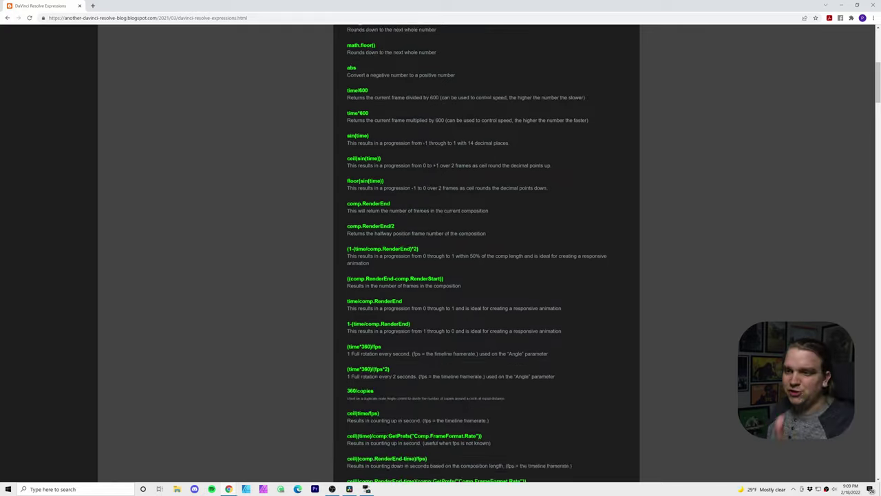
pyautogui.scroll(-12, 496, 120)
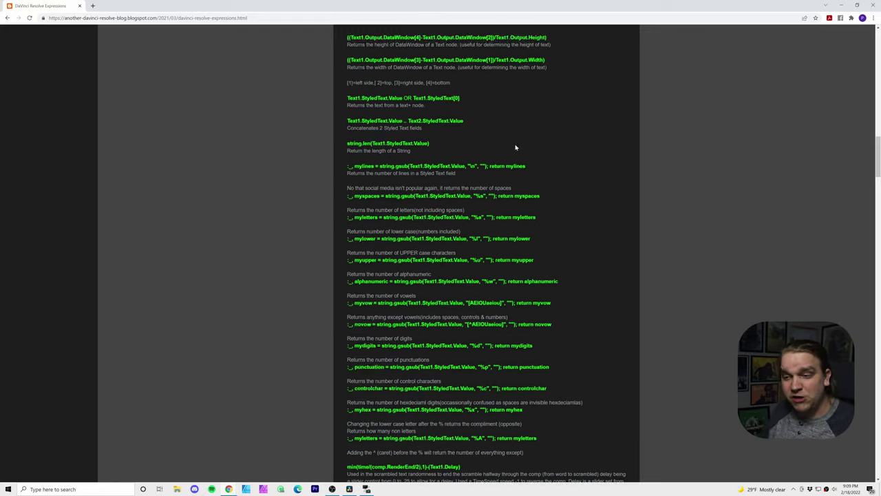
pyautogui.scroll(-4, 515, 144)
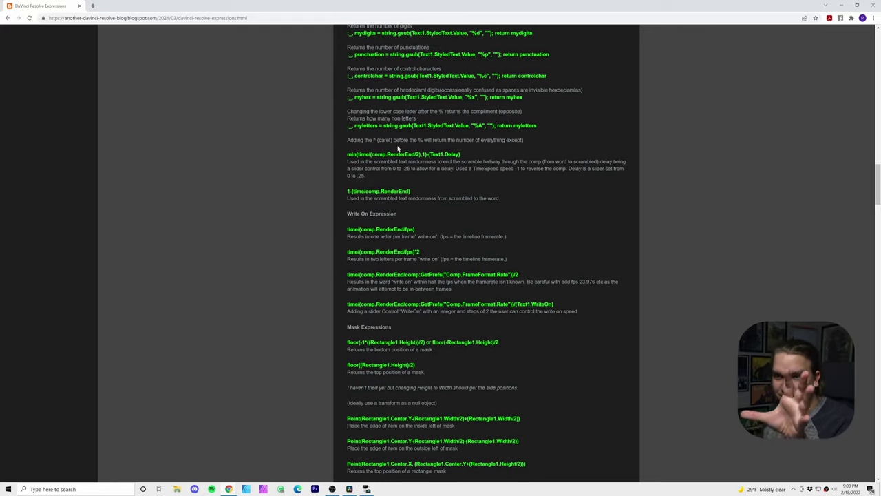
pyautogui.scroll(-4, 507, 256)
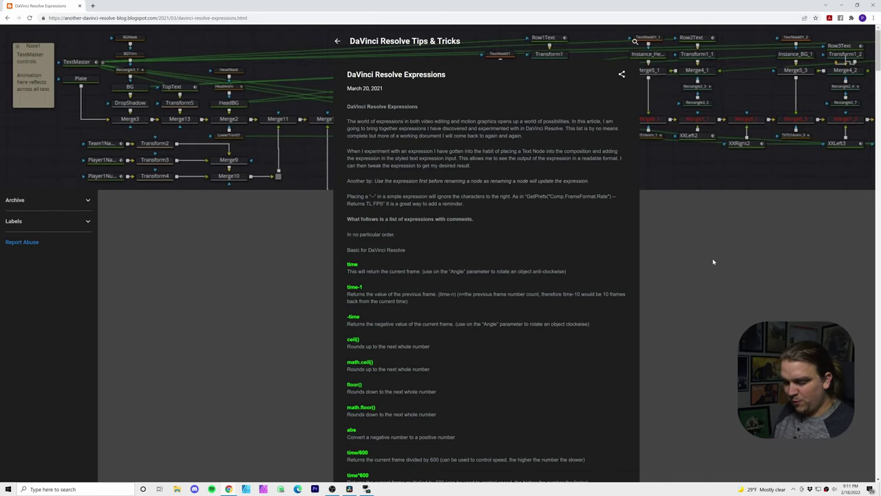
pyautogui.hotkey('ctrl', 'f')
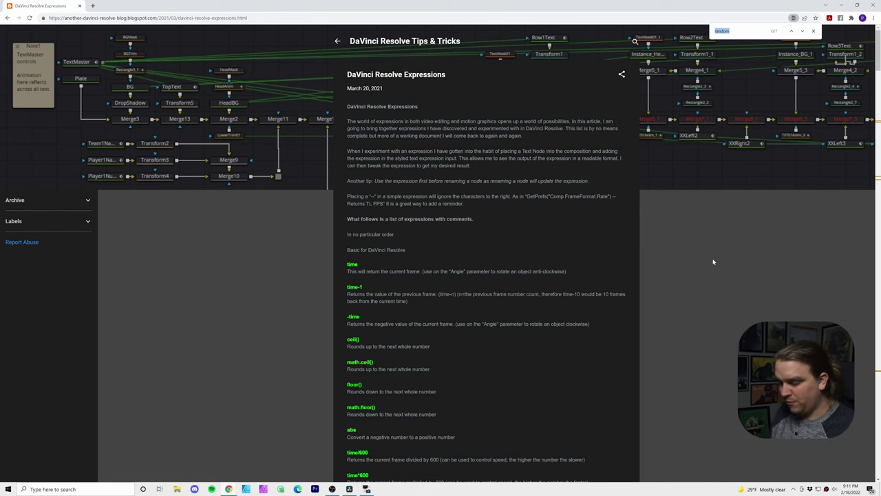
pyautogui.write('rando')
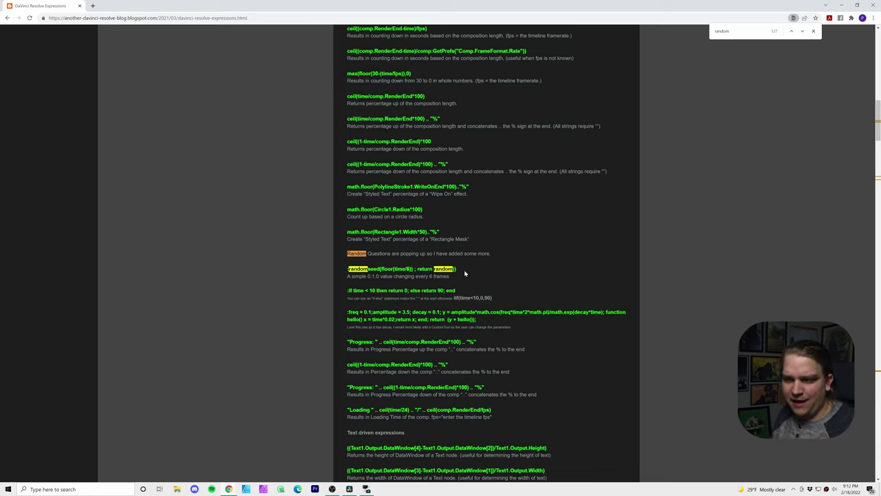
pyautogui.moveTo(447, 269); pyautogui.dragTo(347, 268)
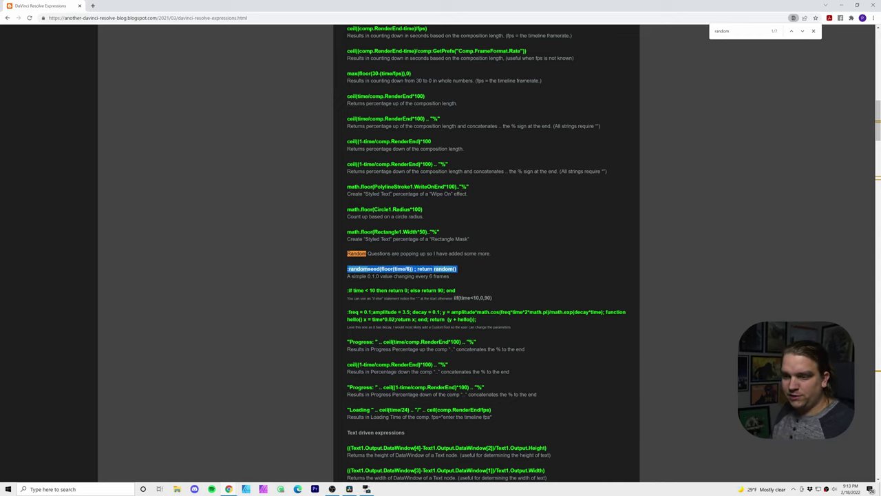
pyautogui.click(349, 489)
# Paste the randomseed expression into Text1_1's Text expression and scrub frames to watch values change.
pyautogui.click(286, 337)
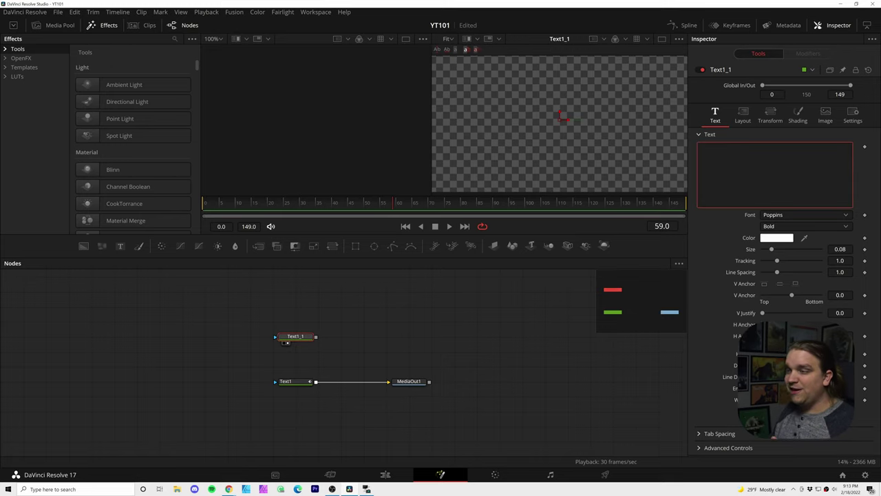
pyautogui.rightClick(726, 166)
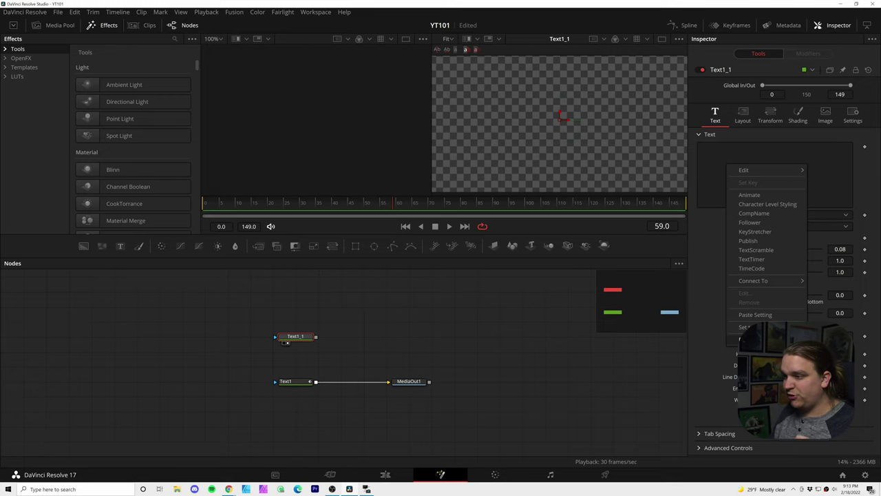
pyautogui.press('Escape')
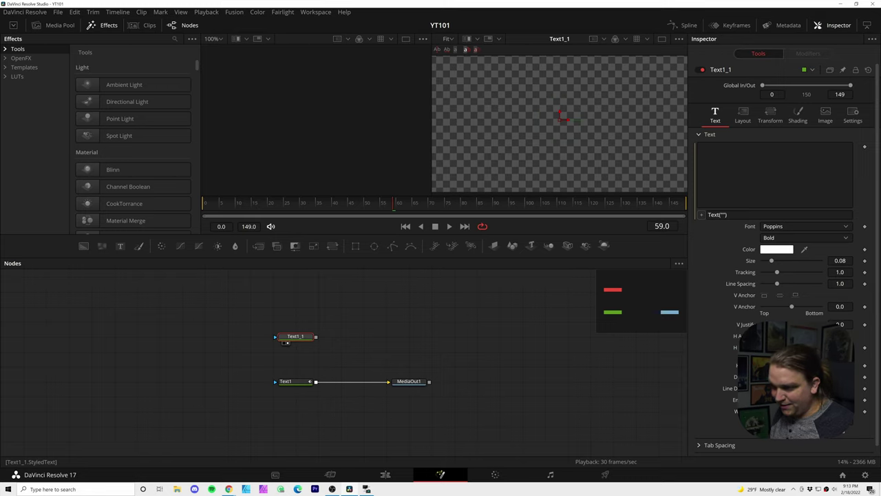
pyautogui.click(716, 214)
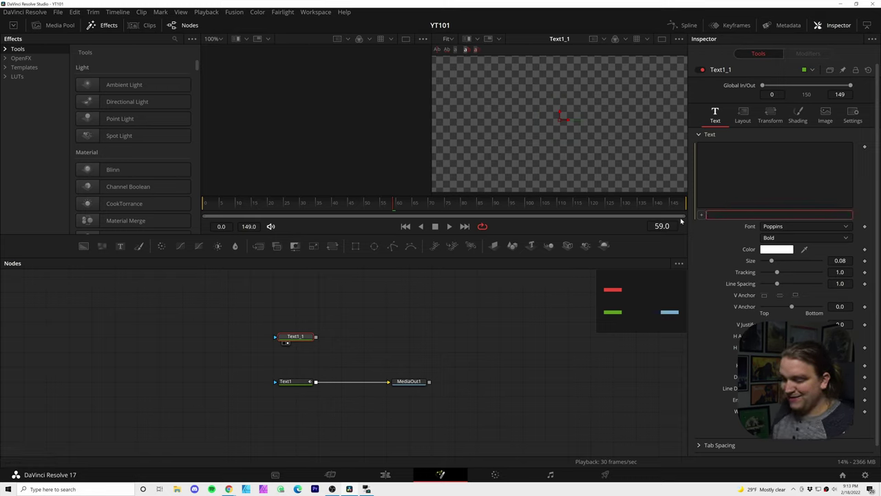
pyautogui.write(':randomseed(floor(time/6)) ; return random()')
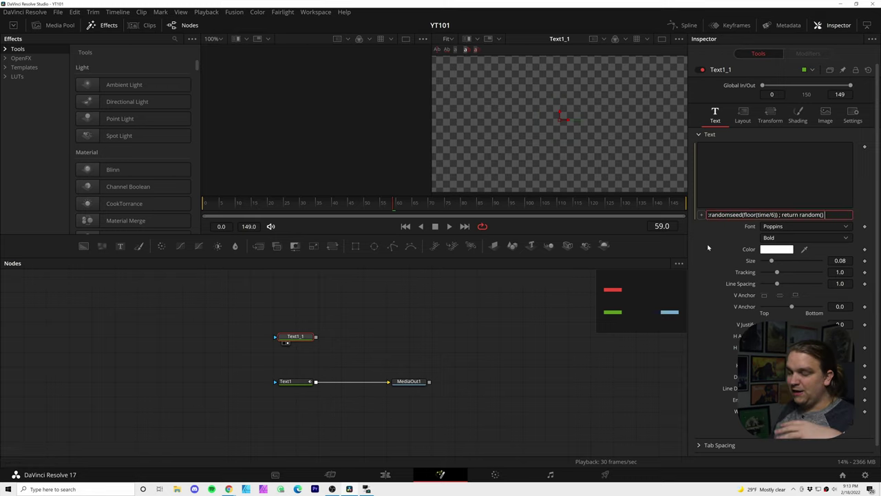
pyautogui.press('Return')
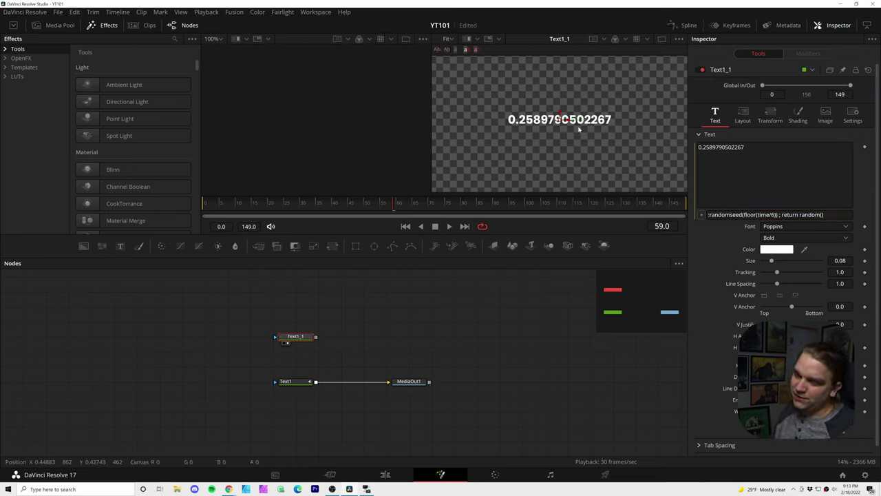
pyautogui.click(239, 206)
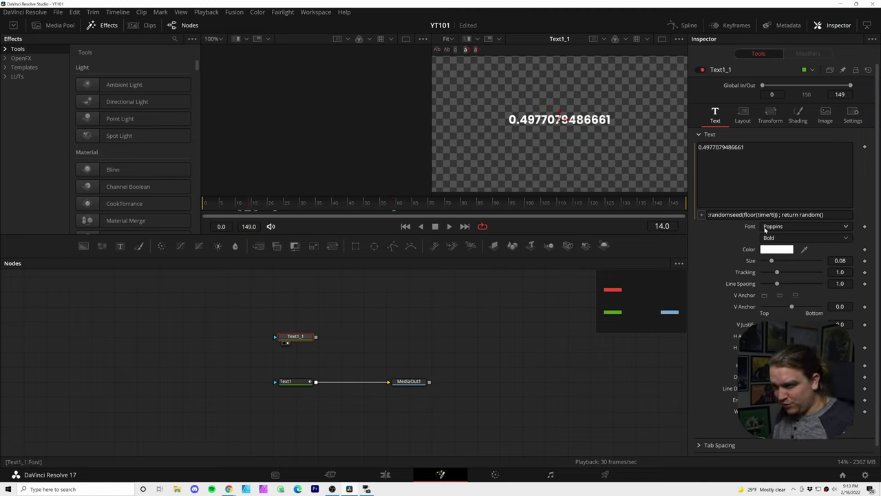
pyautogui.moveTo(311, 205); pyautogui.dragTo(346, 214)
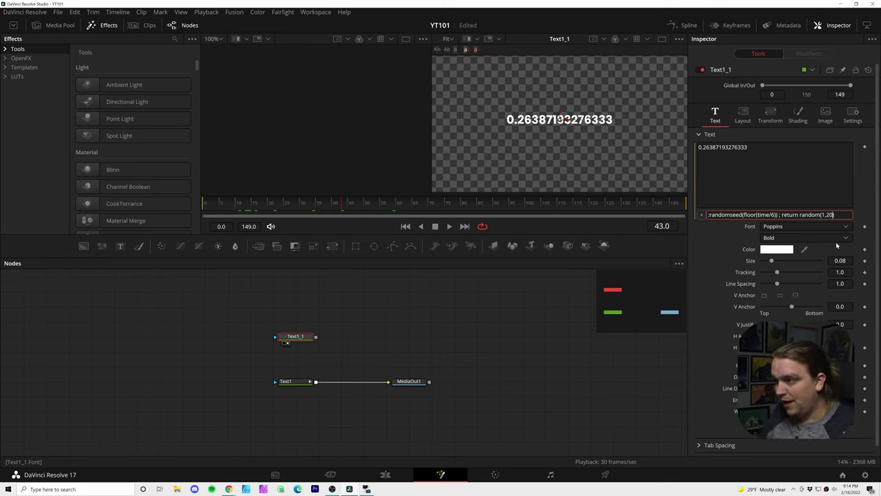
# Apply the random(1,20) expression, wire Text1_1 into MediaOut1, and play it back.
pyautogui.press('Return')
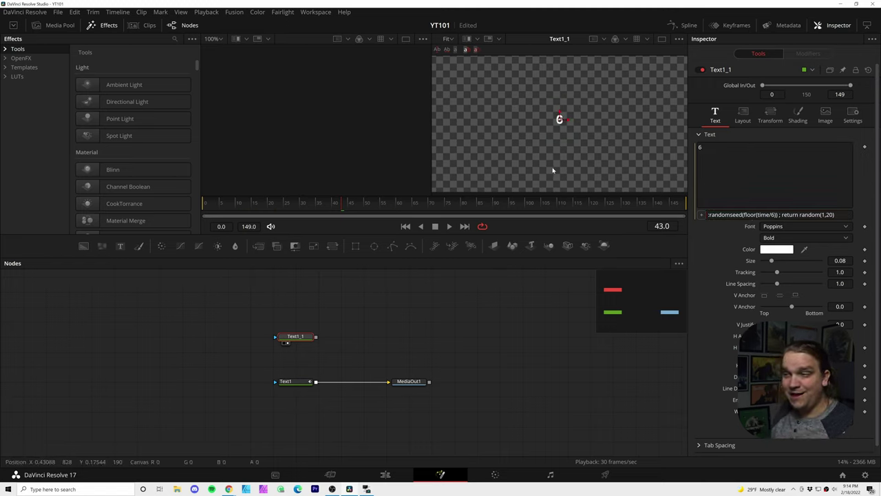
pyautogui.click(267, 208)
pyautogui.press('space')
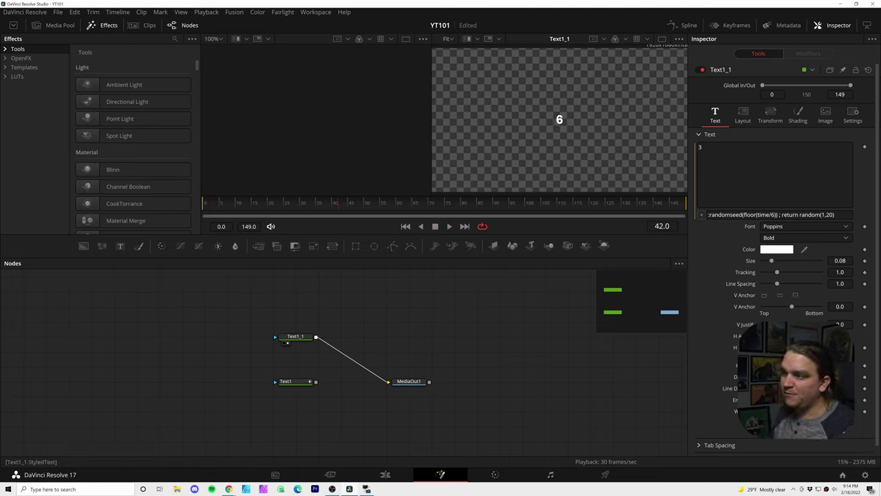
# Change the expression's time divisor from 6 to 3, then to 2, playing back after each.
pyautogui.click(777, 214)
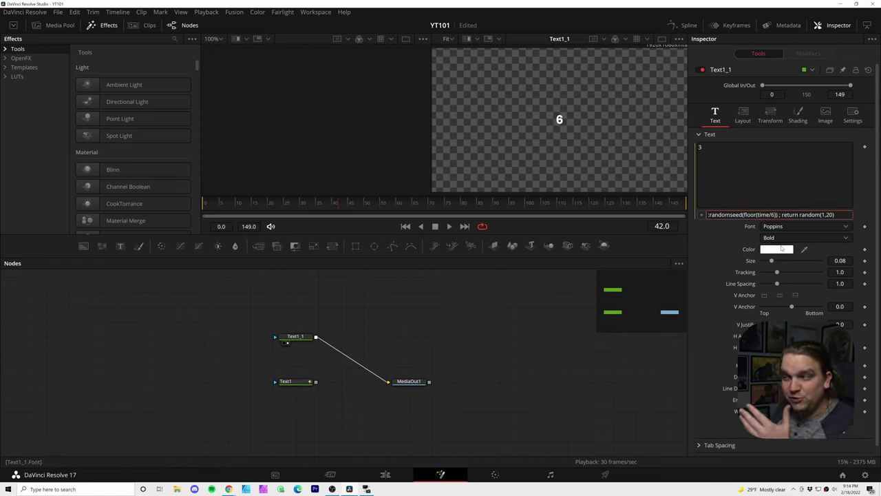
pyautogui.press('BackSpace')
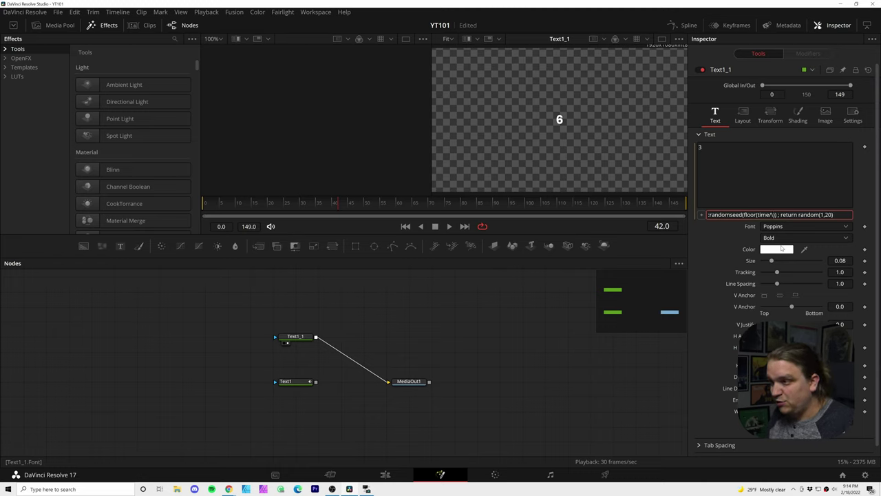
pyautogui.write('3')
pyautogui.press('Return')
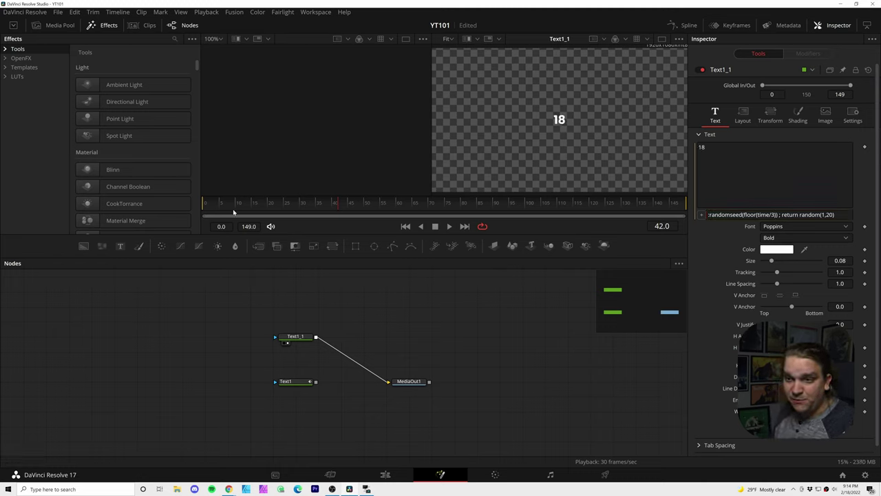
pyautogui.press('space')
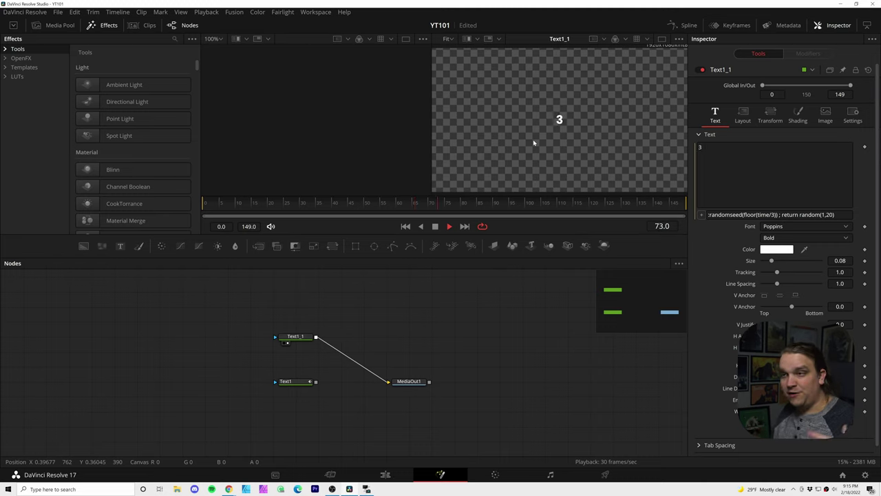
pyautogui.press('BackSpace')
pyautogui.write('2')
pyautogui.press('Return')
pyautogui.press('space')
pyautogui.press('space')
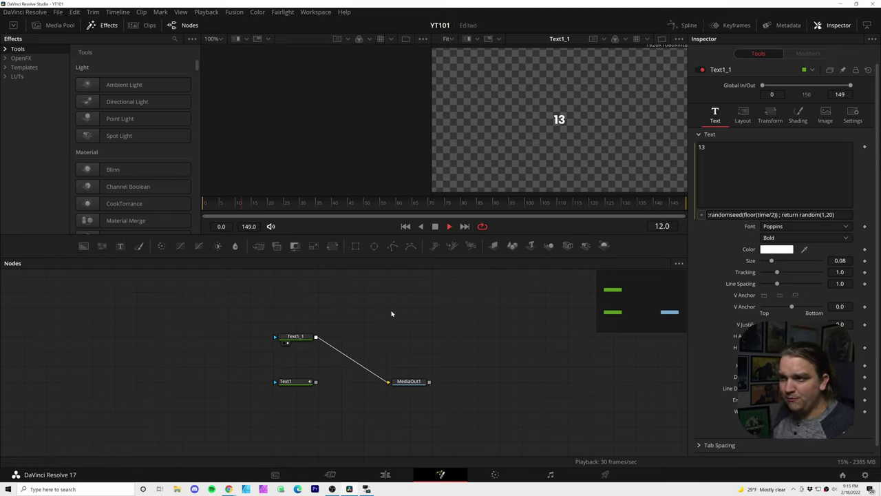
pyautogui.press('space')
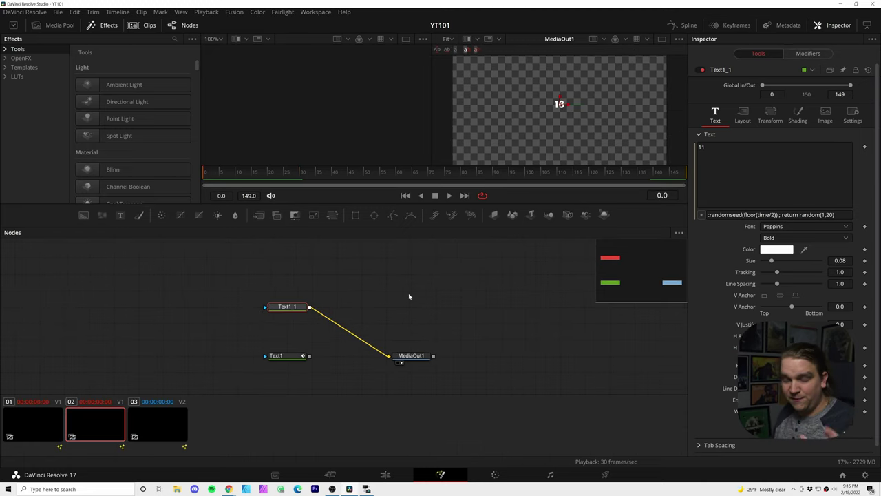
# Add a Motion Blur node after Text1_1 with blur amount 96.9 and preview it.
pyautogui.click(284, 311)
pyautogui.click(285, 311)
pyautogui.hotkey('shift', 'space')
pyautogui.write('motion')
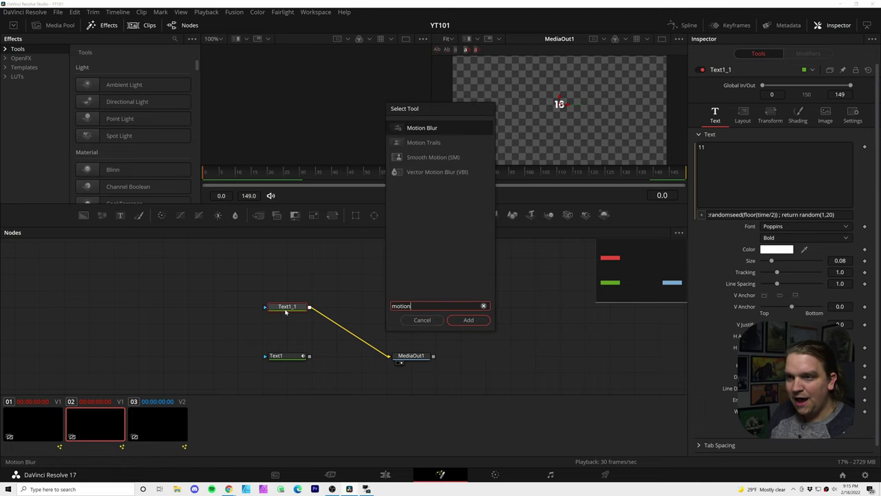
pyautogui.write(' blur')
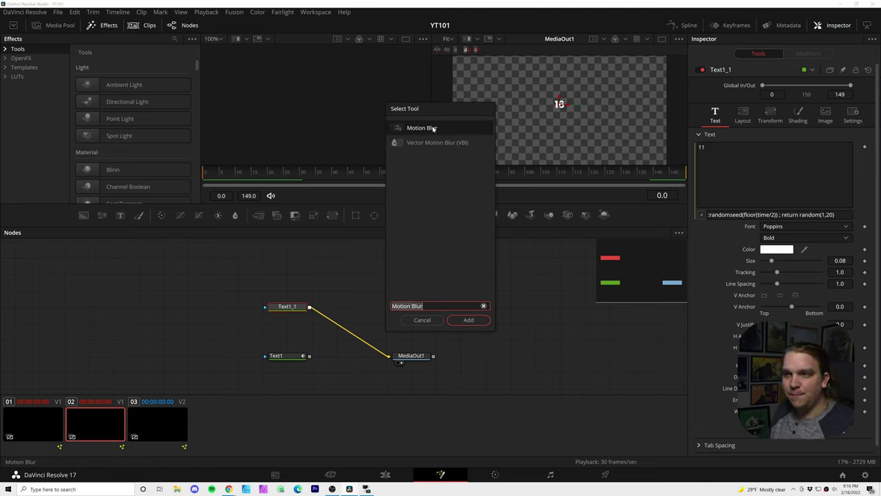
pyautogui.click(468, 320)
pyautogui.click(227, 177)
pyautogui.moveTo(227, 177); pyautogui.dragTo(248, 180)
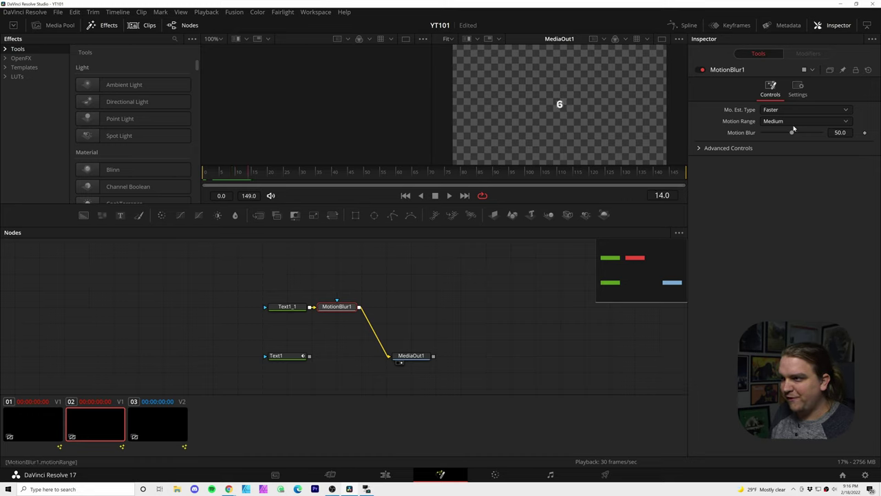
pyautogui.moveTo(792, 133); pyautogui.dragTo(819, 132)
pyautogui.press('space')
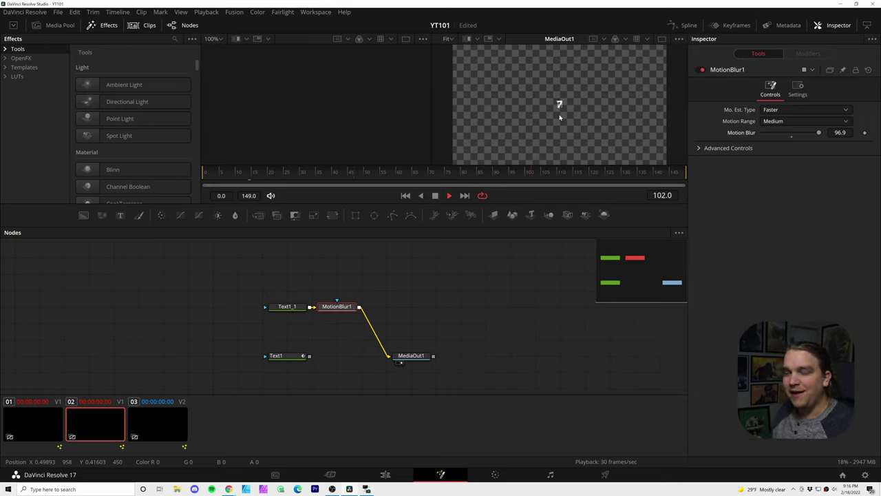
pyautogui.press('space')
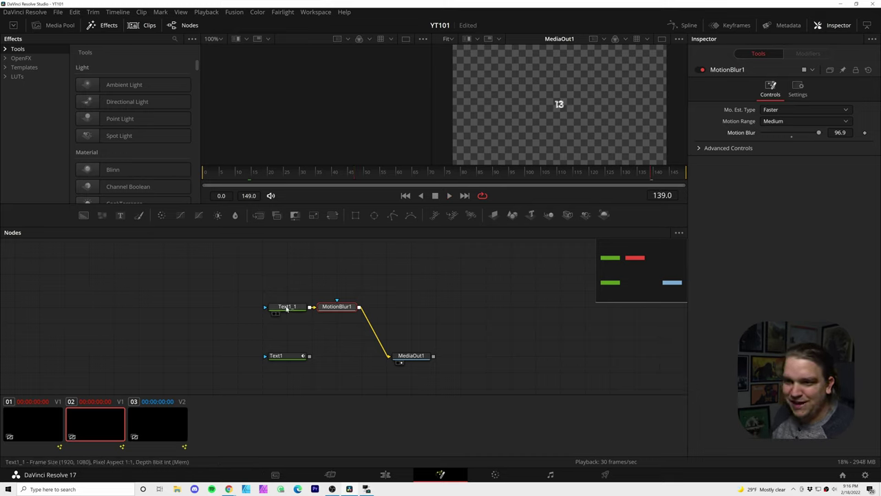
# Enlarge Text1_1 to size 0.4567 and shift MediaOut1 further right.
pyautogui.click(287, 307)
pyautogui.moveTo(772, 262); pyautogui.dragTo(815, 260)
pyautogui.press('space')
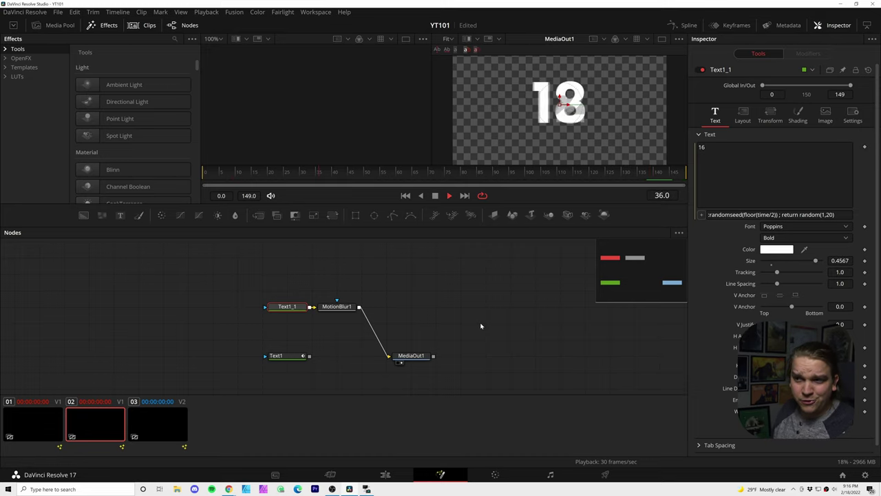
pyautogui.moveTo(411, 355); pyautogui.dragTo(486, 355)
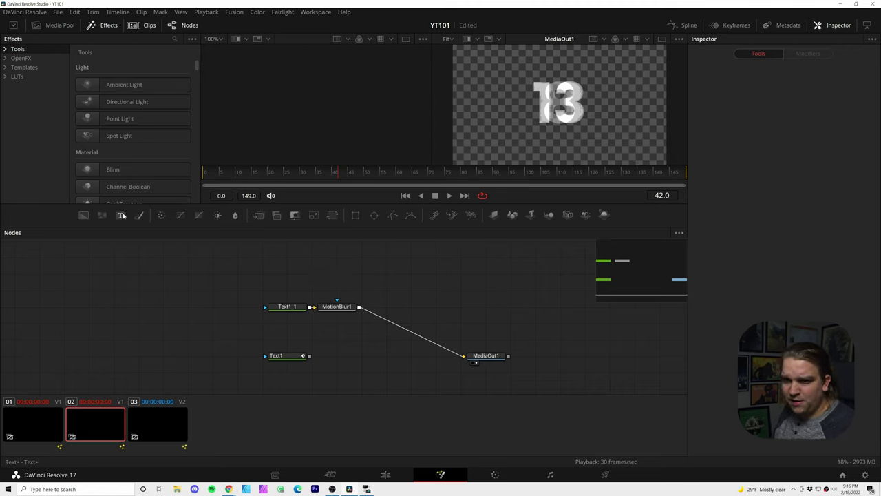
# Add a Text1_2 node and a Dissolve after MotionBlur1, feeding Text1_2 in as foreground.
pyautogui.moveTo(120, 214); pyautogui.dragTo(435, 277)
pyautogui.click(771, 172)
pyautogui.click(347, 307)
pyautogui.hotkey('shift', 'space')
pyautogui.write('diss')
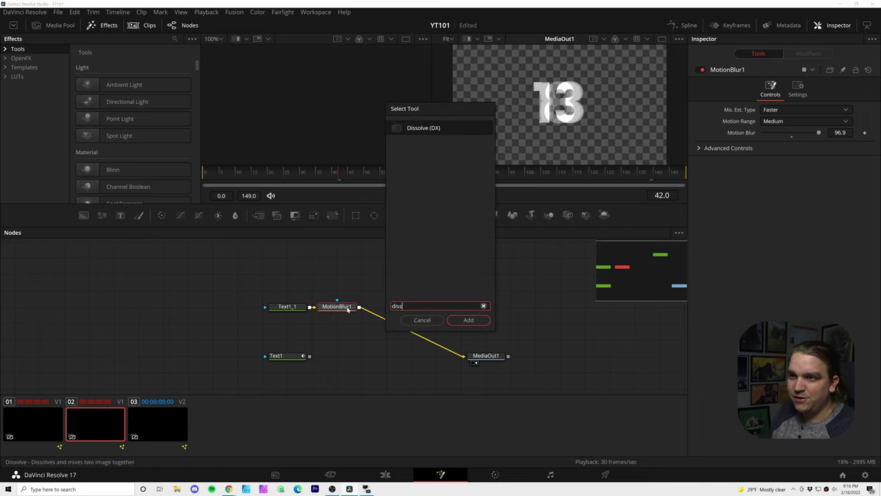
pyautogui.press('Return')
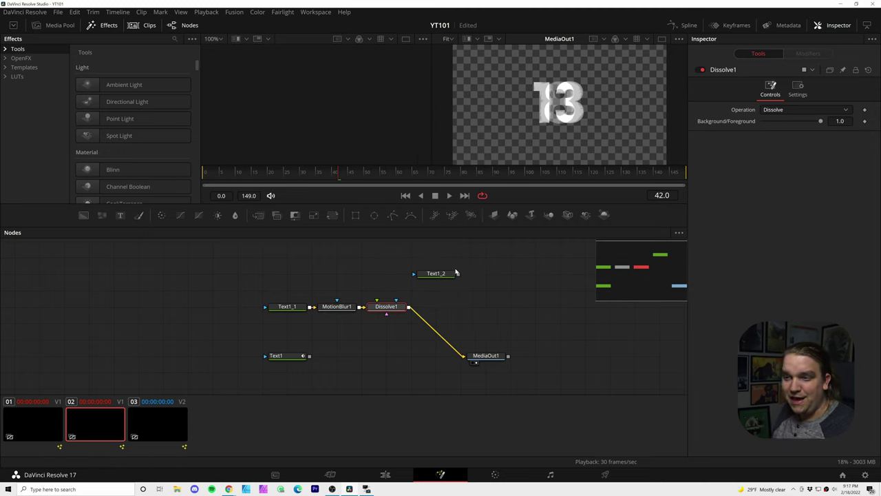
pyautogui.moveTo(456, 273); pyautogui.dragTo(386, 273)
# Set Dissolve1's Background/Foreground mix to 1.0 so the final 20 shows.
pyautogui.click(404, 307)
pyautogui.press('space')
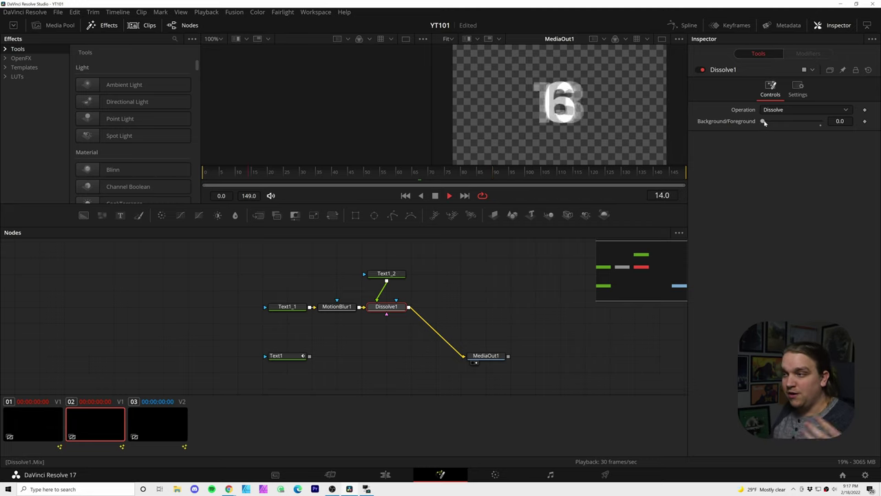
pyautogui.moveTo(762, 123); pyautogui.dragTo(820, 122)
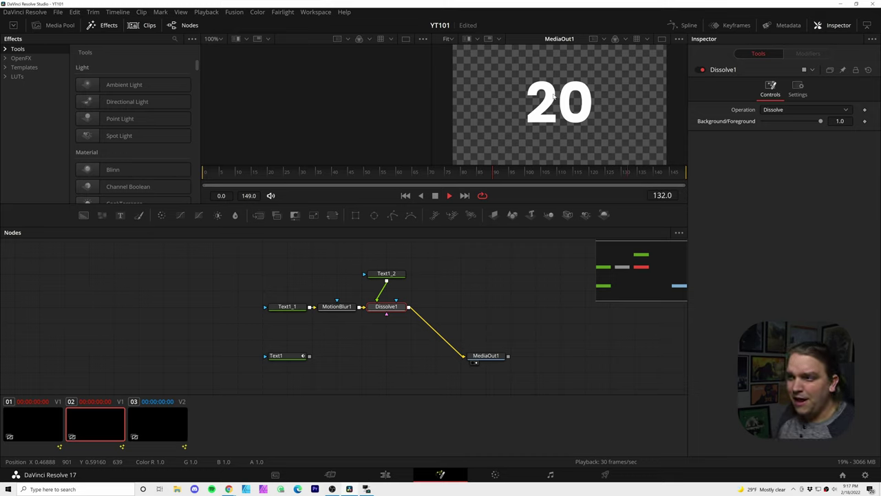